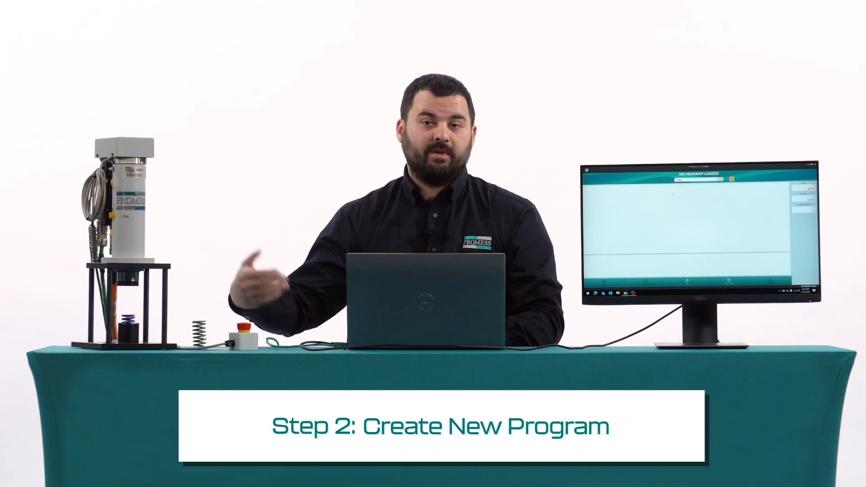
Create a new program named Johns_Program
click(100, 69)
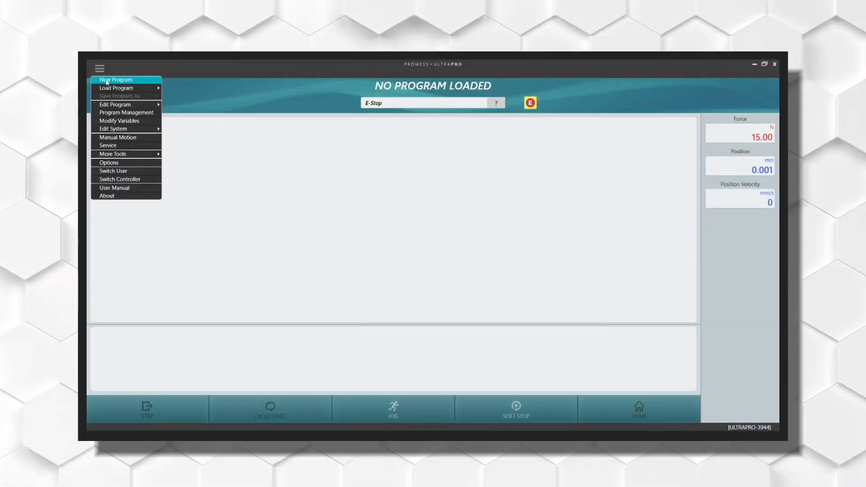
click(106, 80)
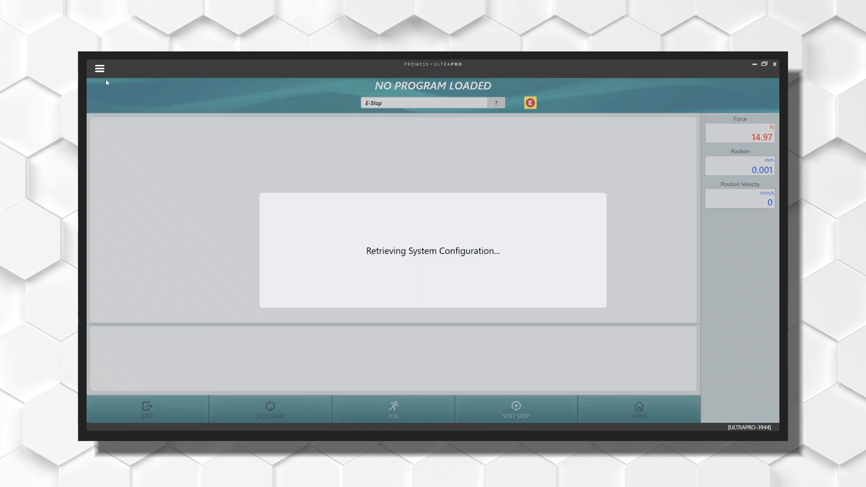
text(Joh)
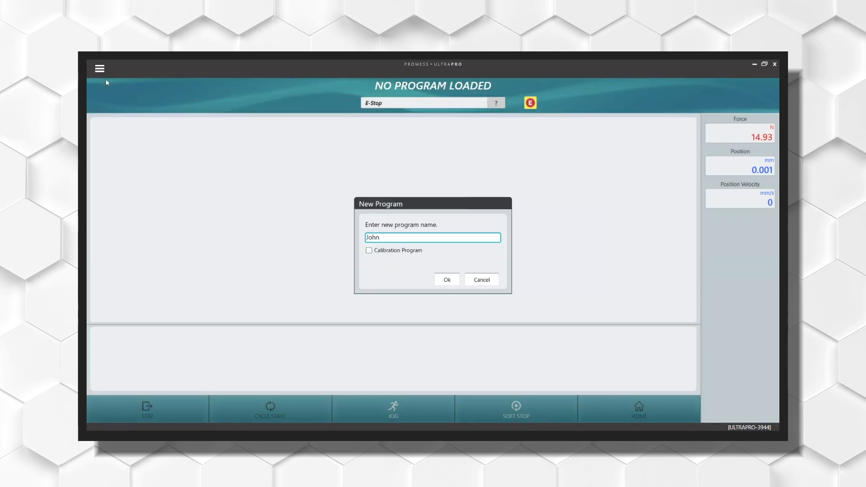
text(ns_Program)
key(Return)
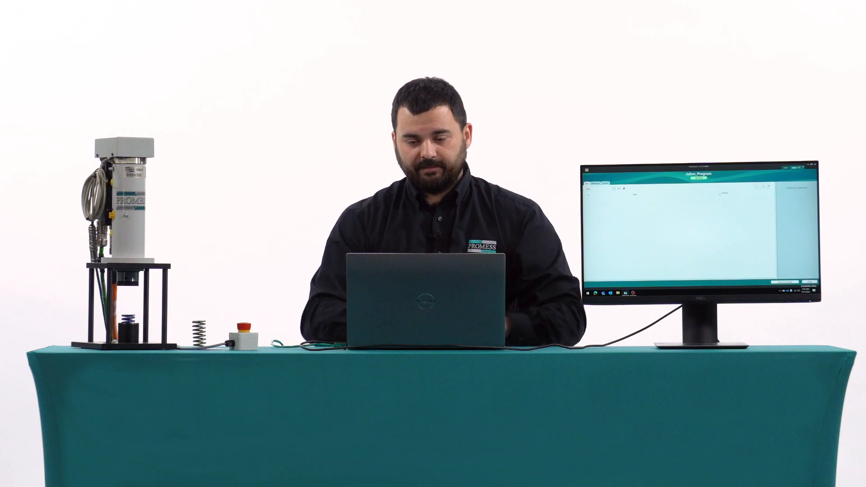
click(810, 282)
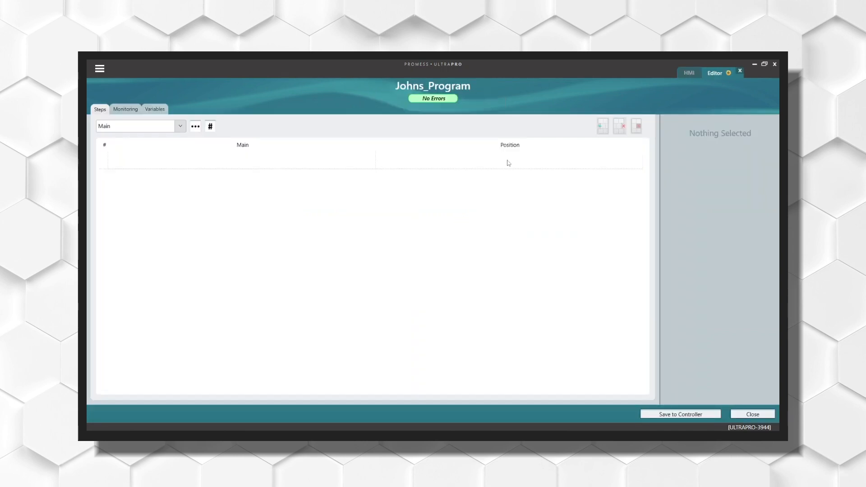
Insert a Move step in the Position column to 57.32 mm at 25 mm/s and open its overload limit for editing
click(509, 163)
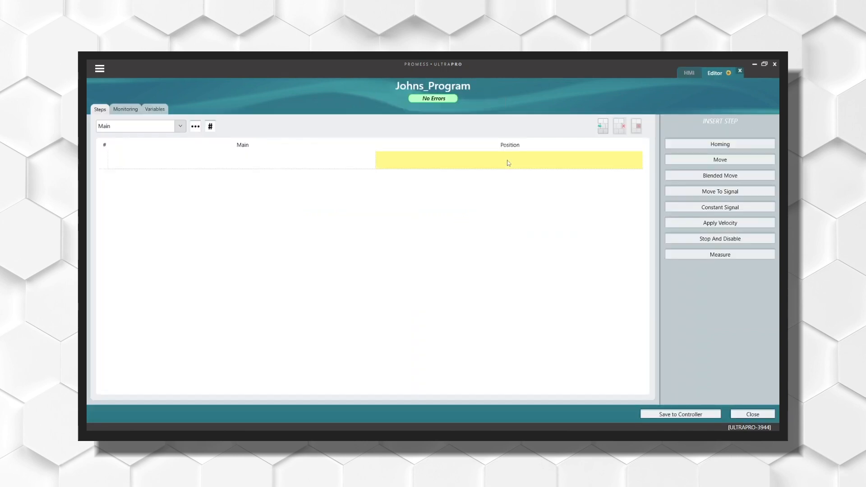
click(716, 158)
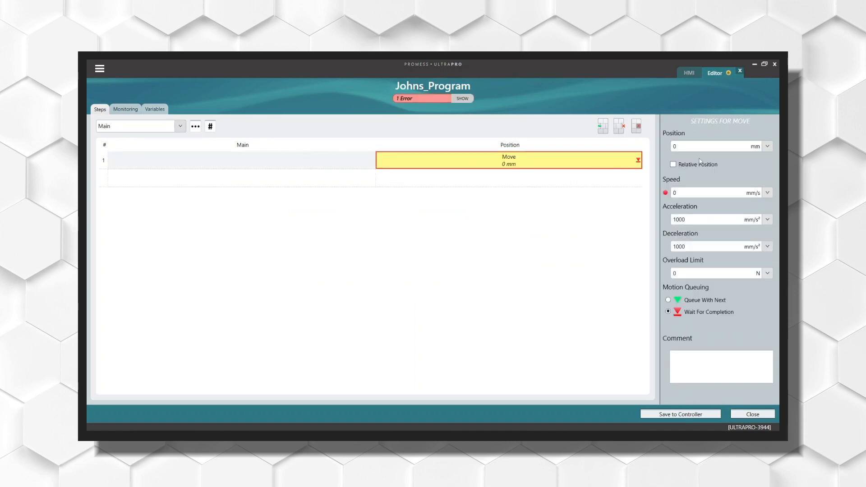
click(691, 148)
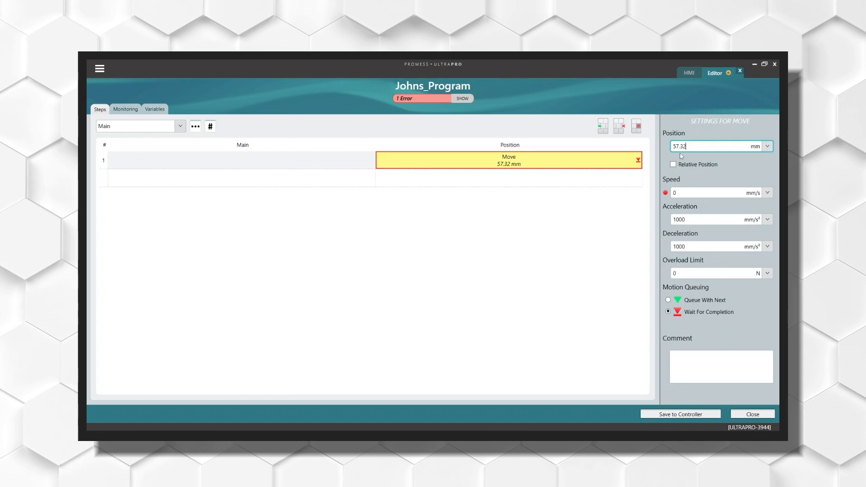
click(697, 194)
text(25)
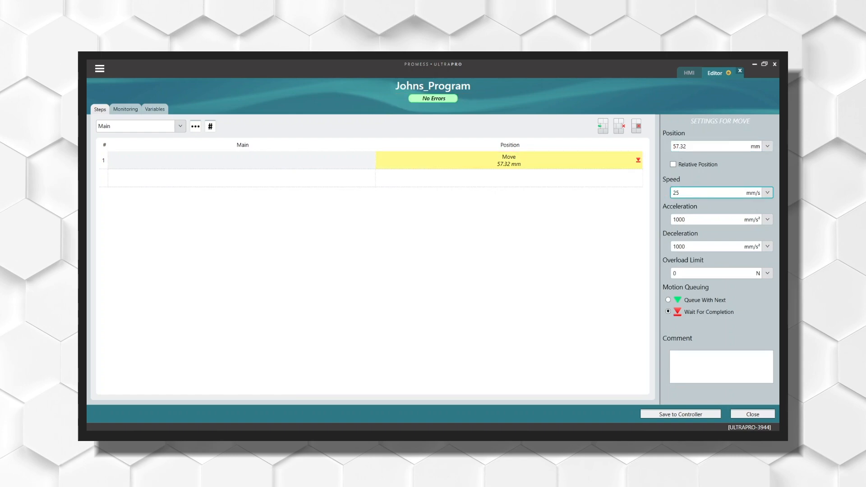
click(695, 274)
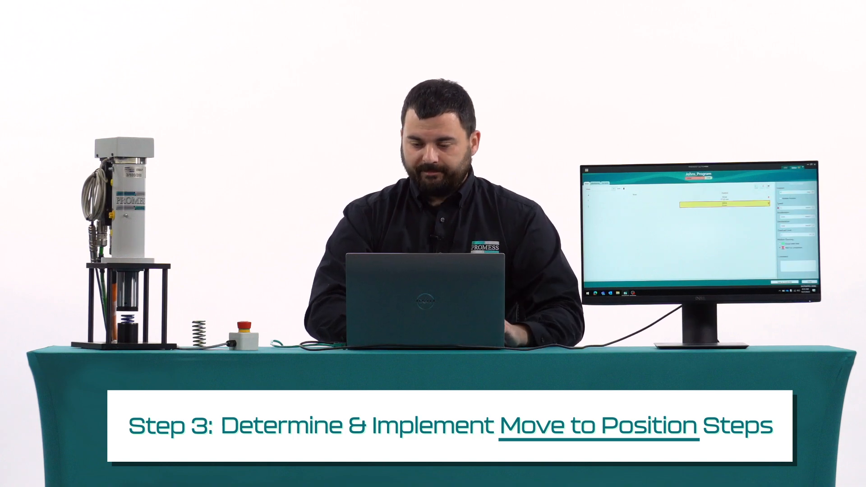
Set the second Move step's speed to 25 mm/s and its overload limit to 1500 N
double_click(676, 193)
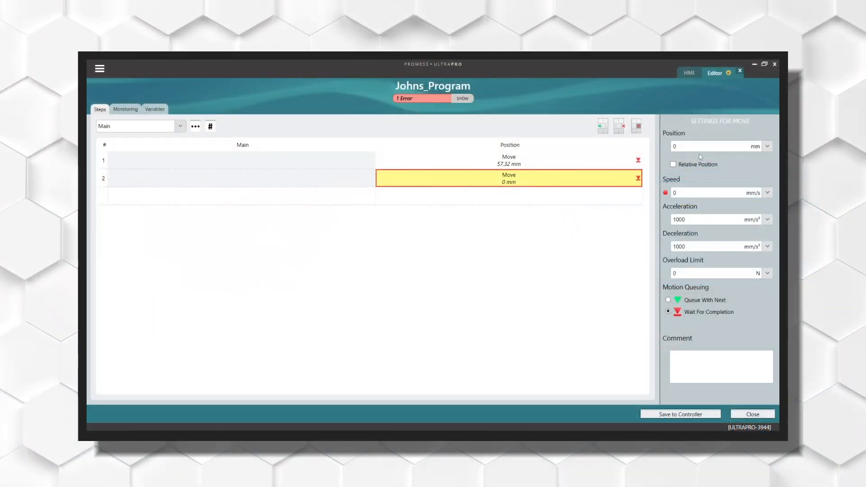
text(25)
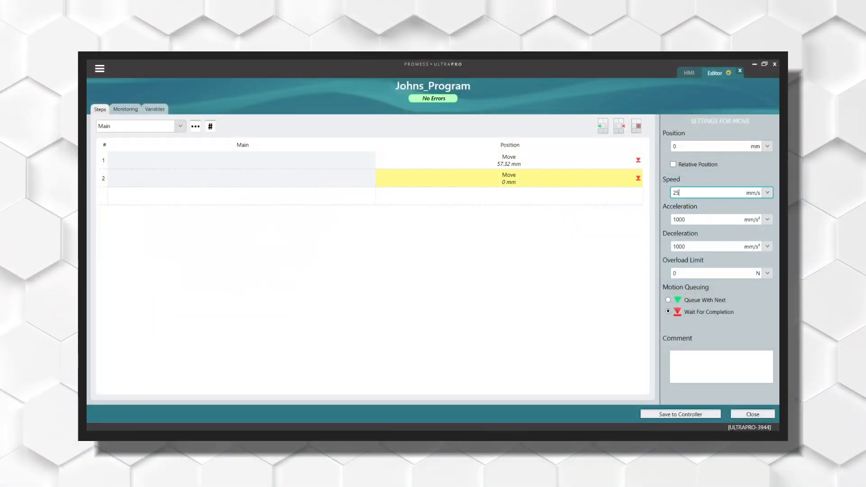
double_click(687, 274)
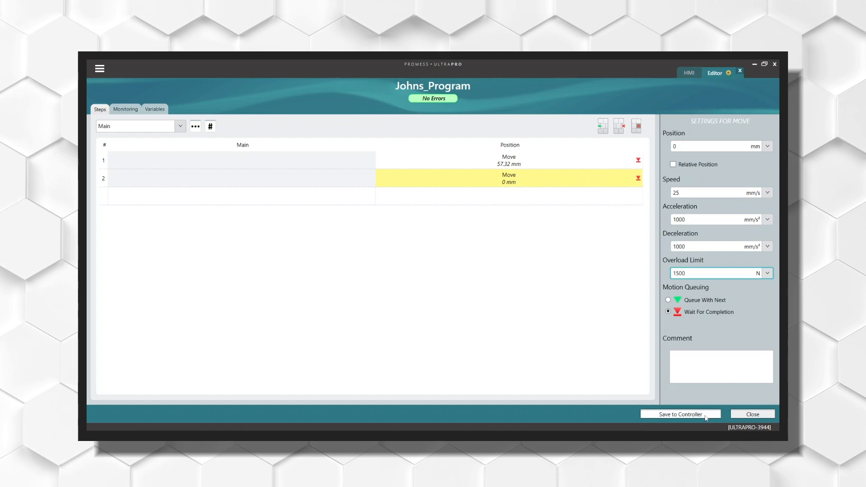
Save the program to the controller and load Johns_Program for running
click(706, 417)
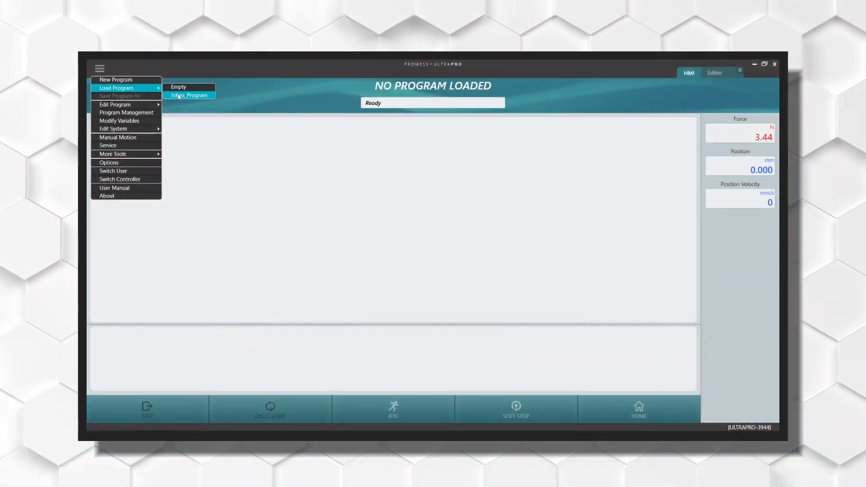
click(178, 96)
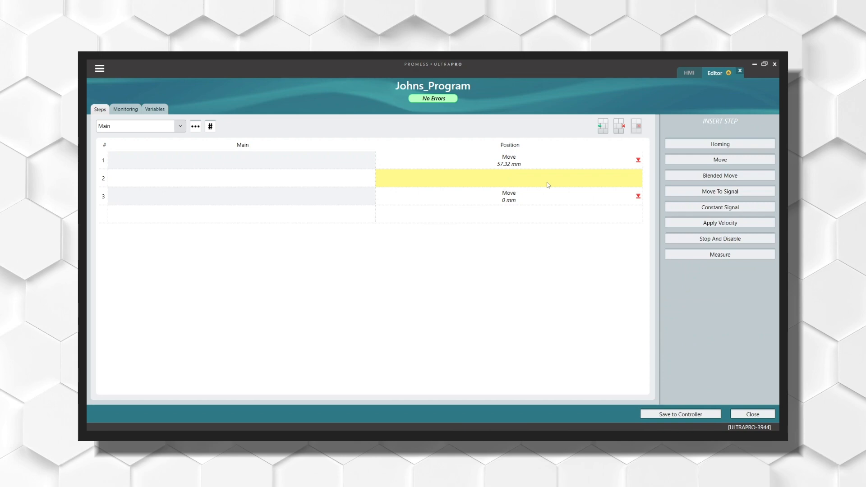
Insert a Move To Signal step between the two Move steps with a force target of 750 N and a speed of 10 mm/s
click(677, 194)
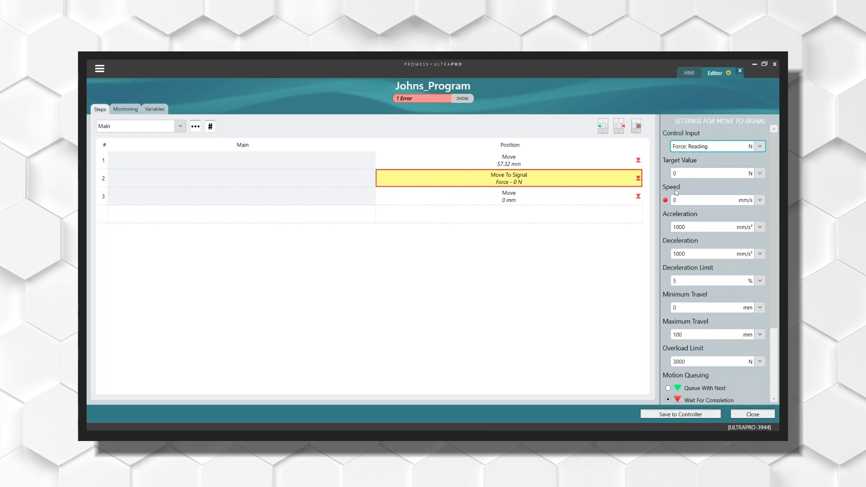
click(692, 173)
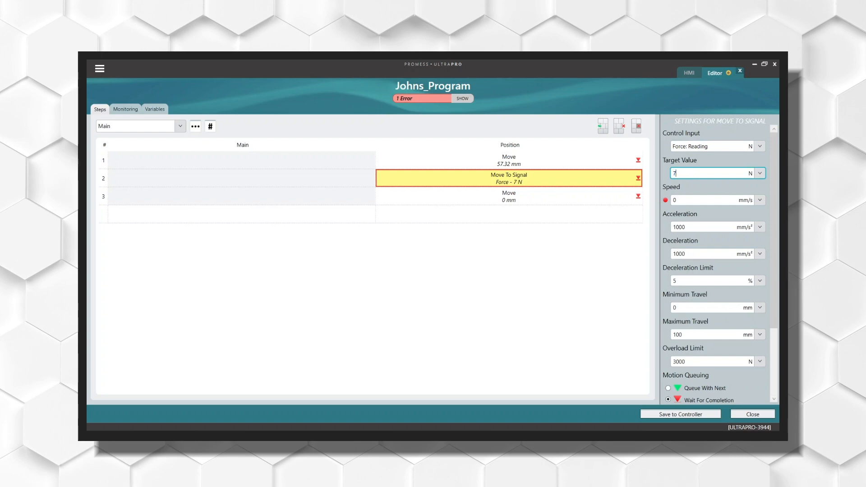
click(692, 200)
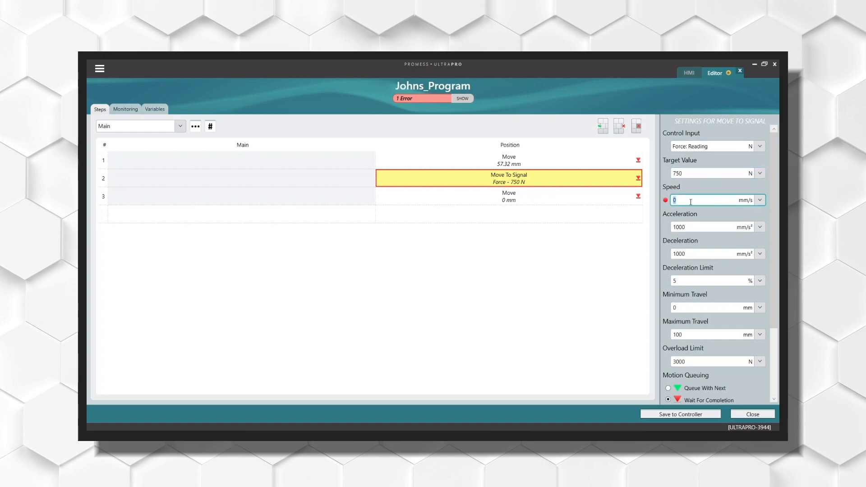
text(10)
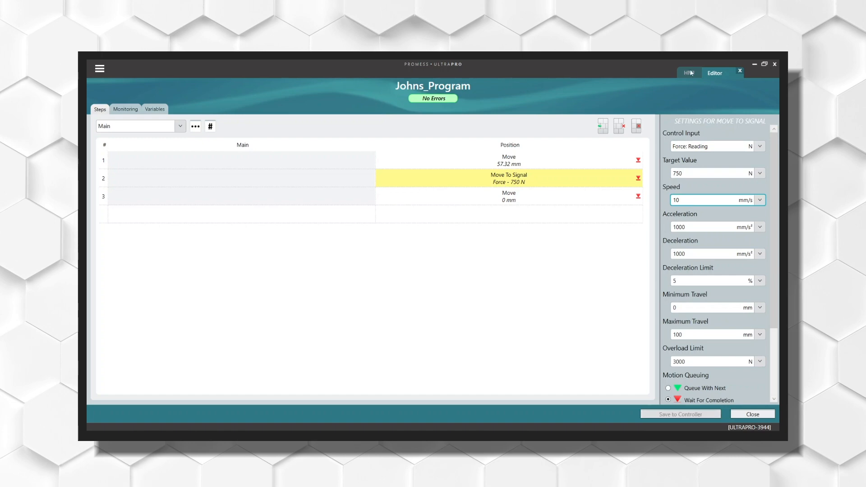
Switch from the editor to the HMI and run one cycle of the program
click(690, 72)
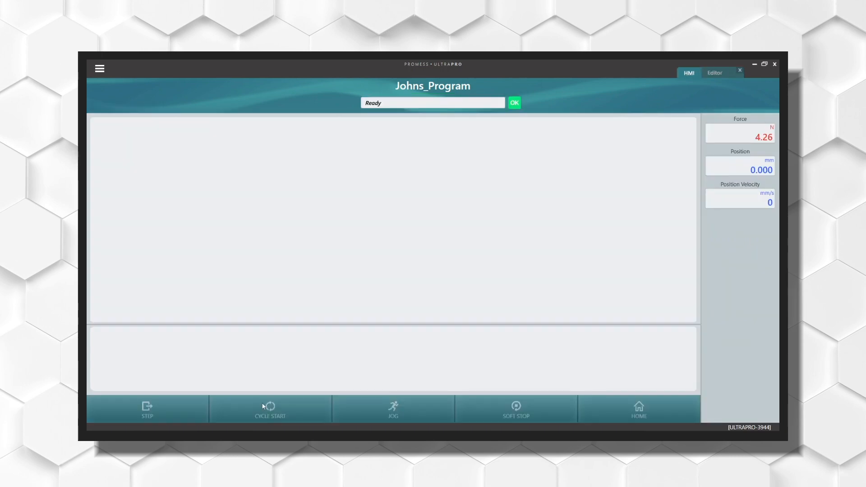
click(264, 407)
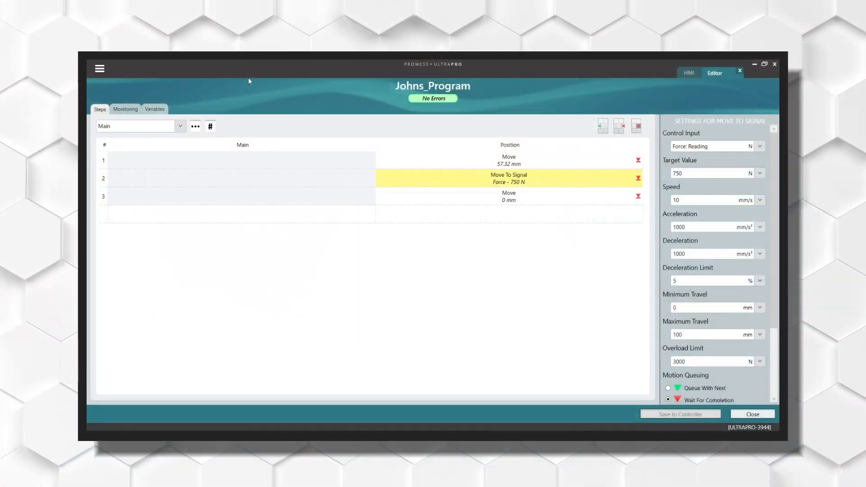
Create a new monitor named Force_vs_Position in the program
click(127, 110)
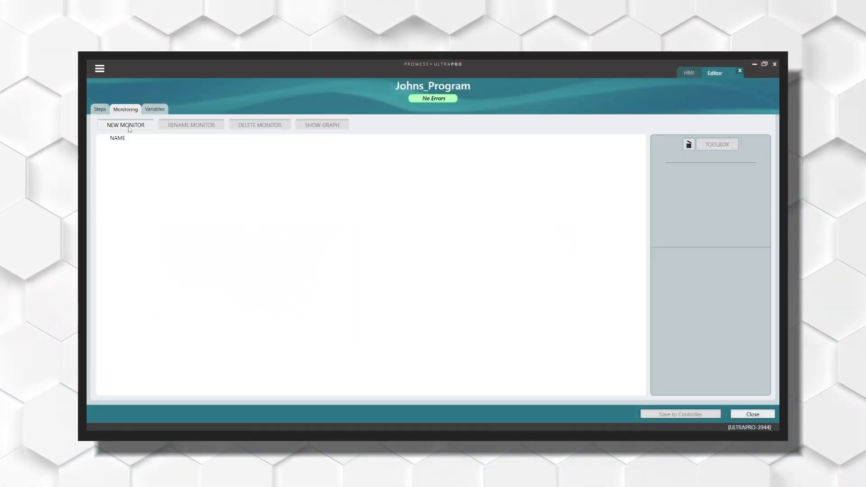
click(128, 126)
text(Forc)
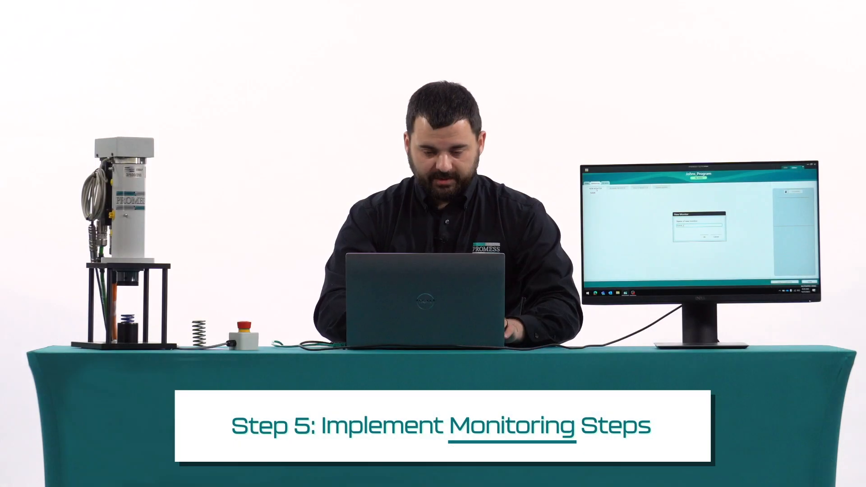
text(n Posit)
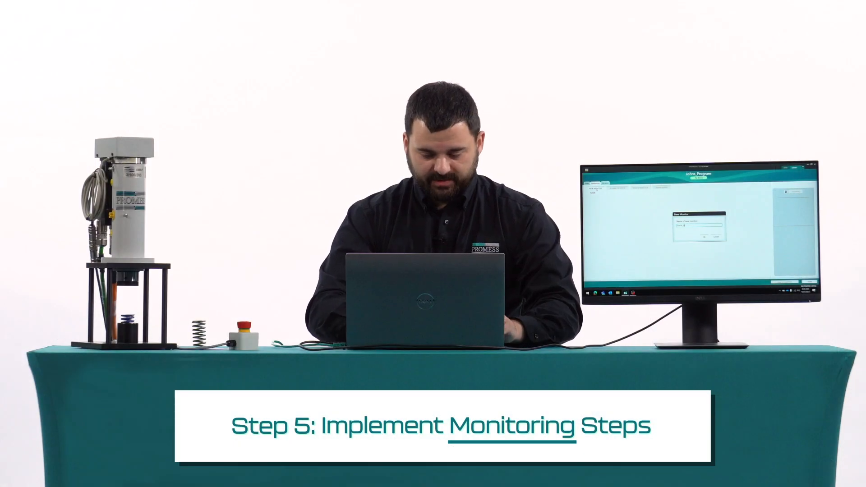
text(ion)
key(Return)
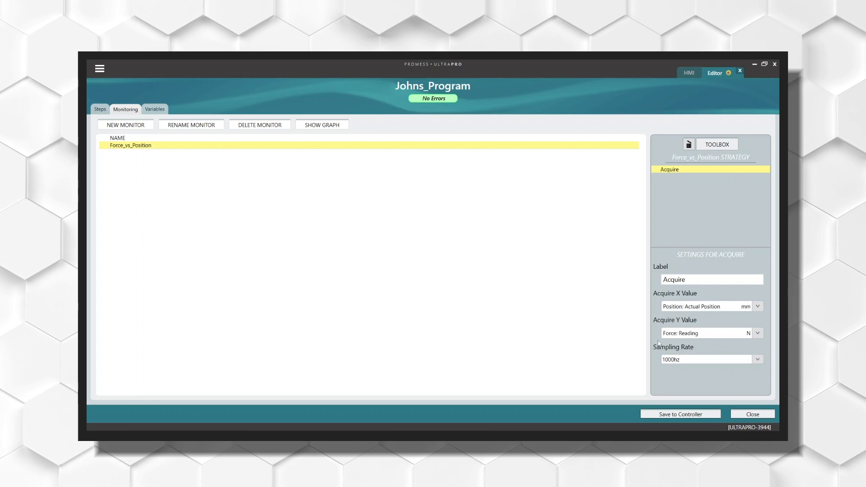
Insert blank rows before and after the Move To Signal step in the program's step list
click(100, 109)
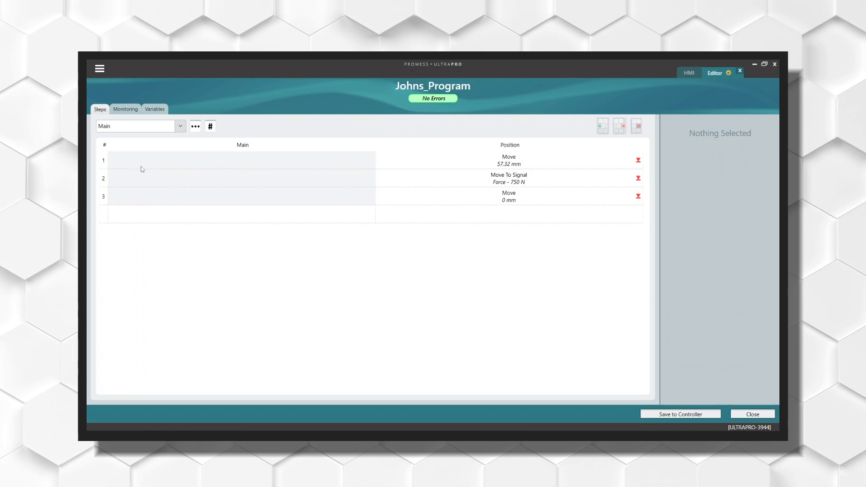
click(607, 126)
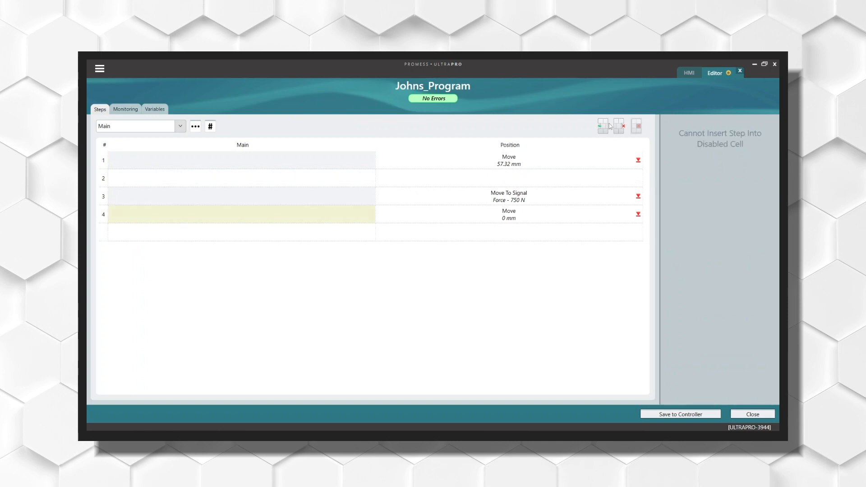
click(609, 126)
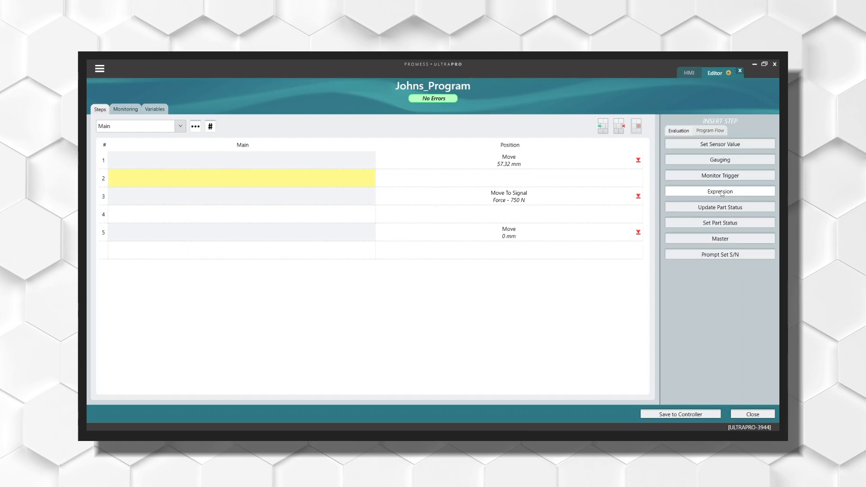
Add a Monitor Trigger that starts Force_vs_Position in row 2 and another Monitor Trigger in row 4
click(704, 175)
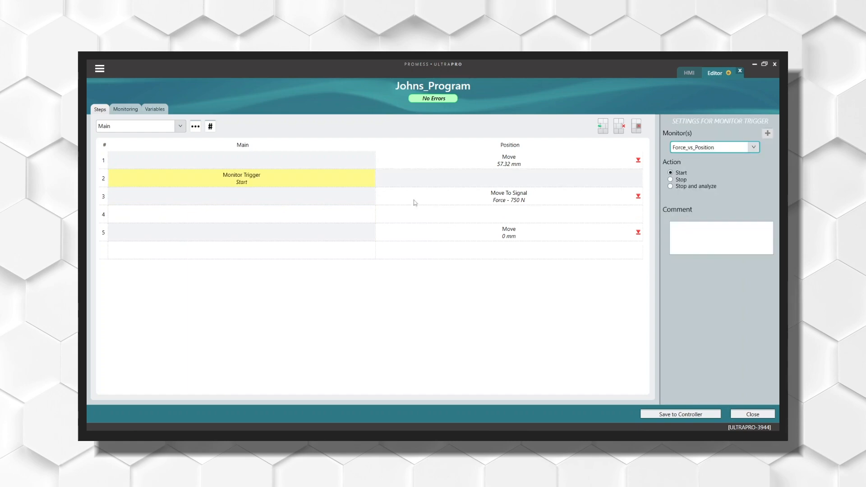
click(305, 217)
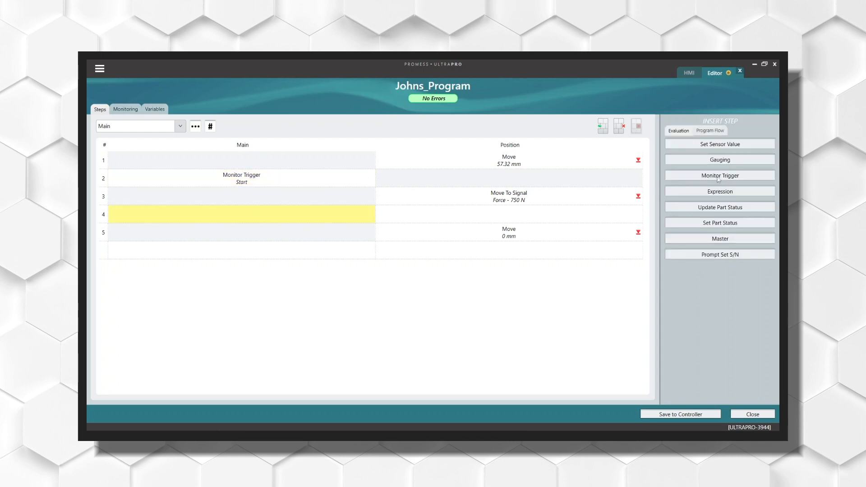
click(720, 175)
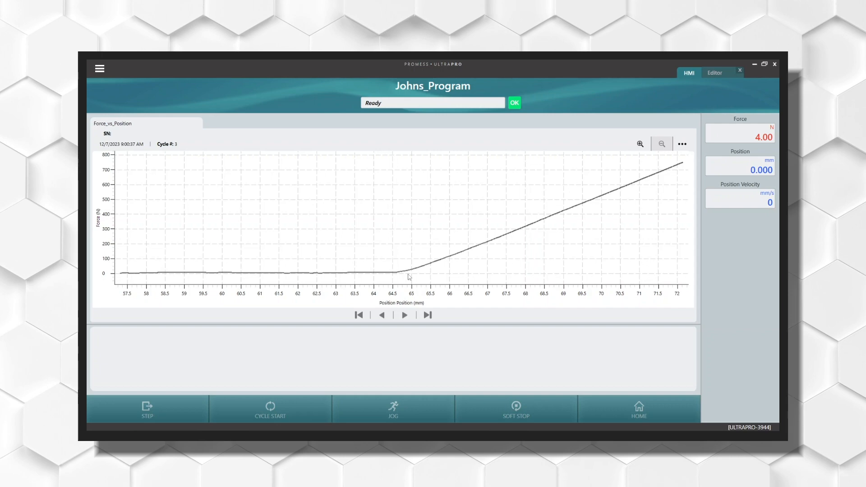
Return to the editor and set the recorded cycle's curve as the reference curve for the Force_vs_Position monitor
click(714, 73)
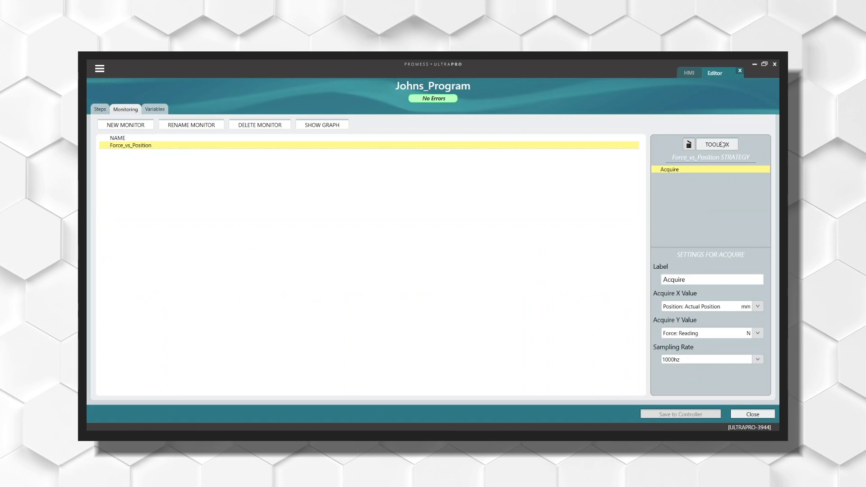
click(722, 144)
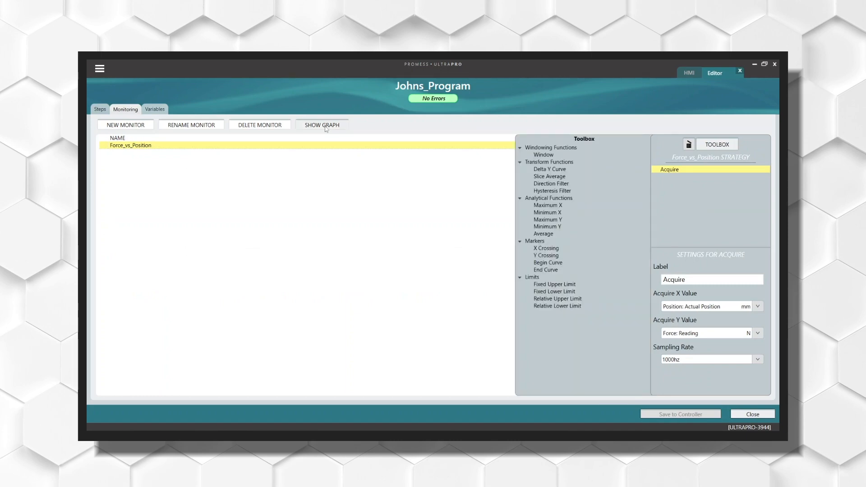
click(322, 126)
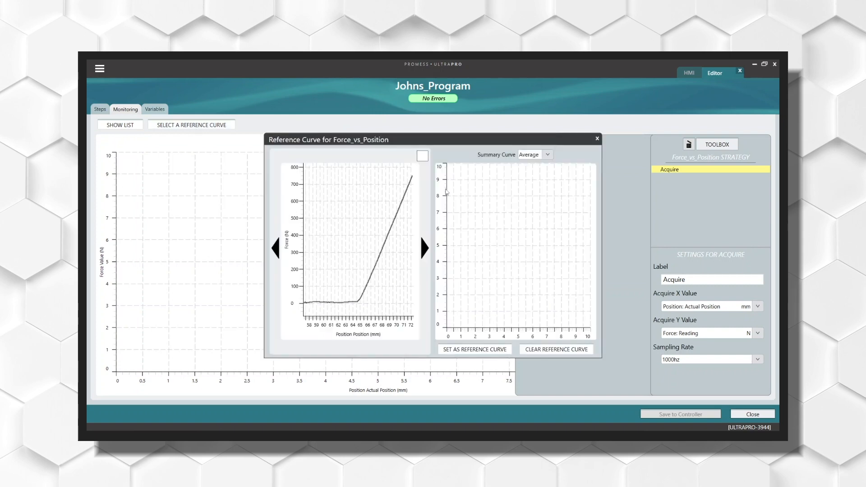
click(422, 156)
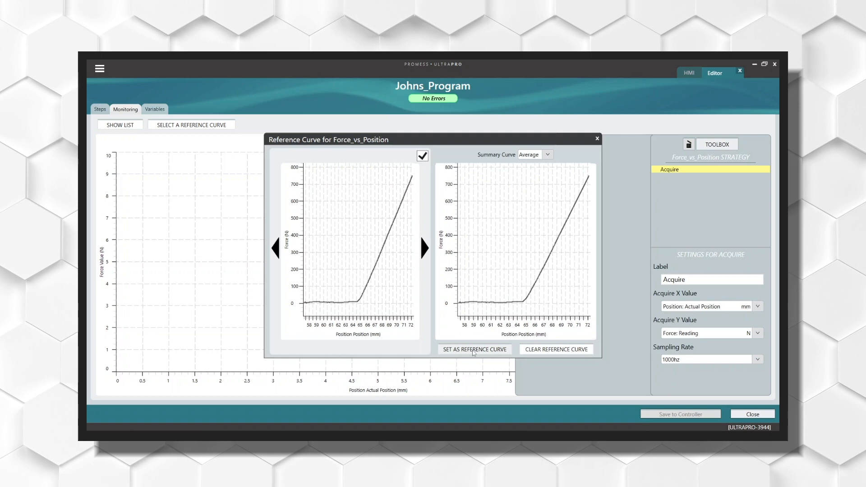
click(474, 351)
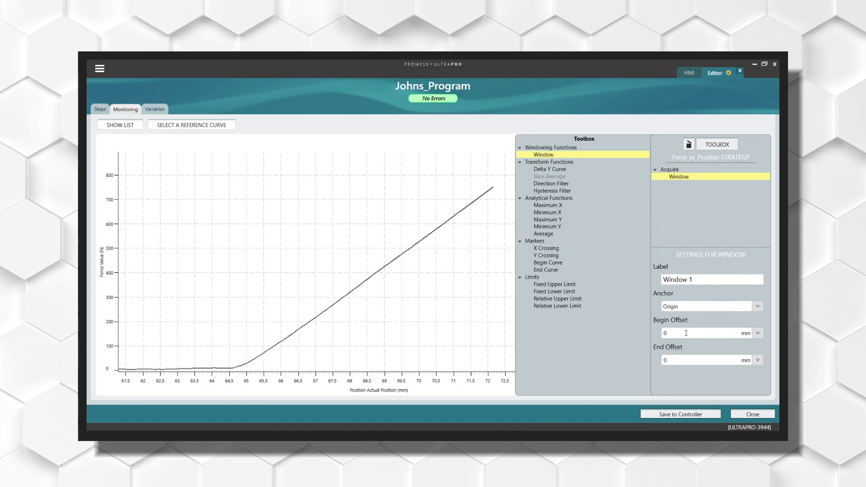
Set the Window in the Force_vs_Position strategy to a begin offset of 69 mm and an end offset of 72 mm
click(686, 334)
text(69)
click(675, 361)
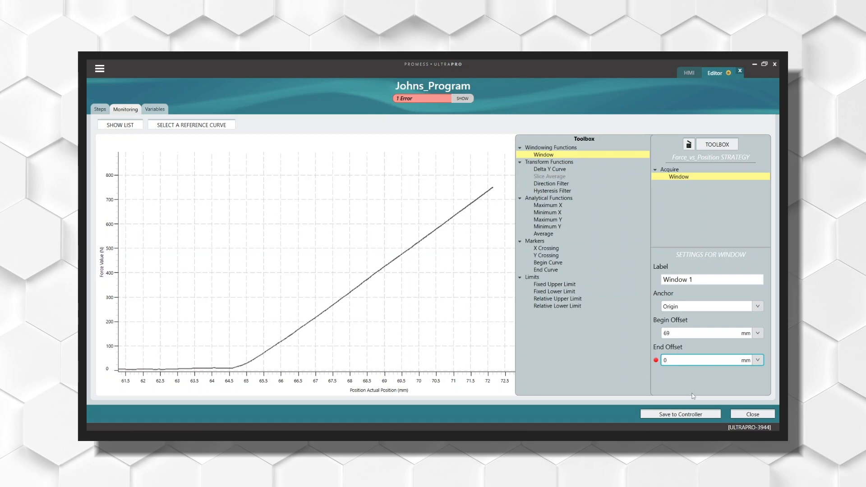
text(72)
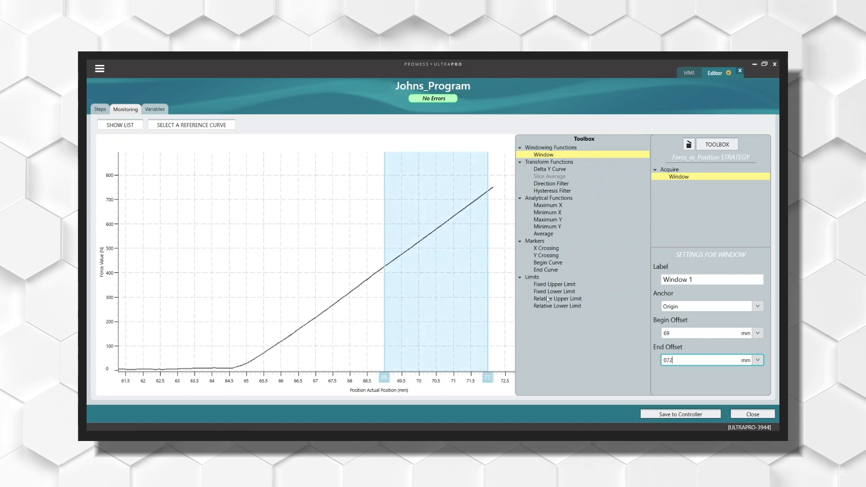
Add a Relative Upper Limit and a Relative Lower Limit under the Window in the Force_vs_Position strategy
drag(548, 299, 648, 191)
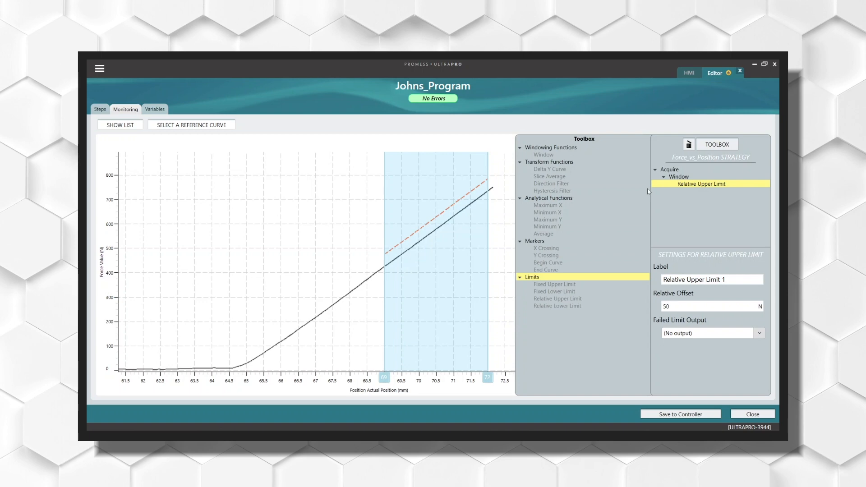
click(685, 177)
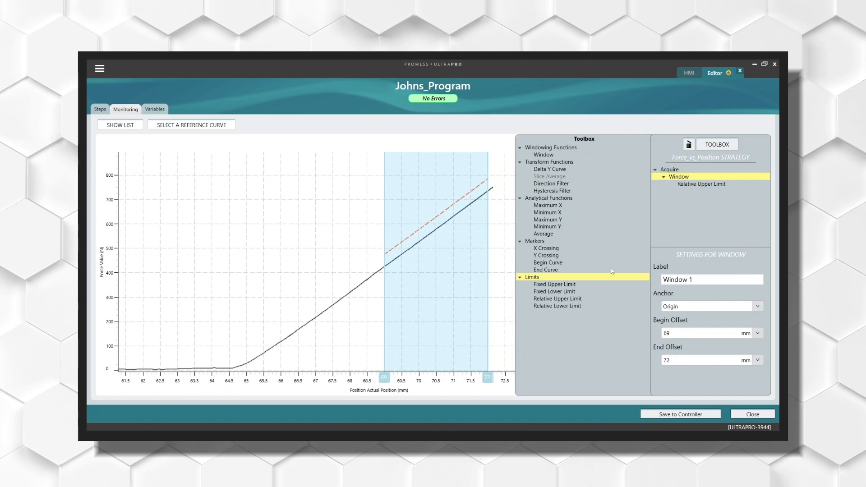
click(559, 307)
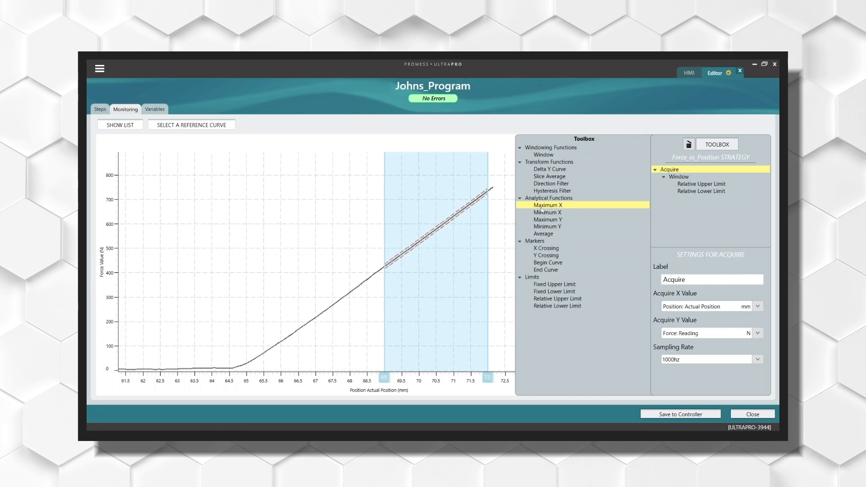
Add the Maximum X and Maximum Y analytical functions directly under Acquire in the monitor strategy
double_click(542, 206)
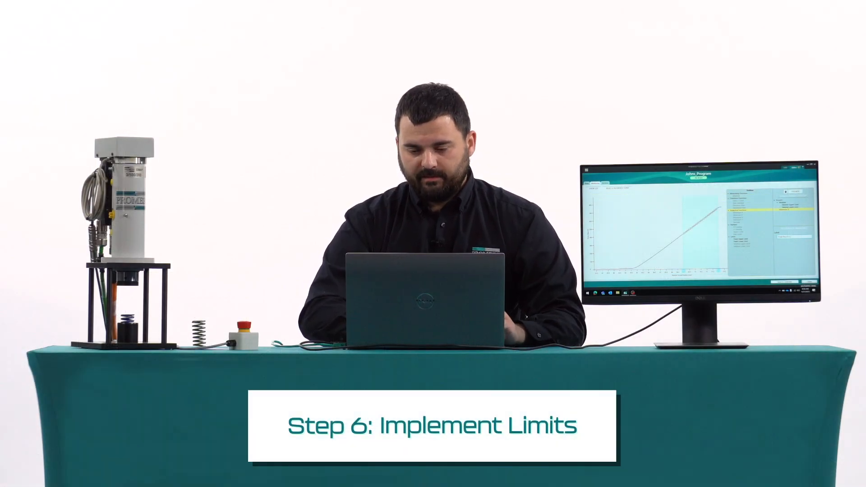
click(780, 201)
click(738, 218)
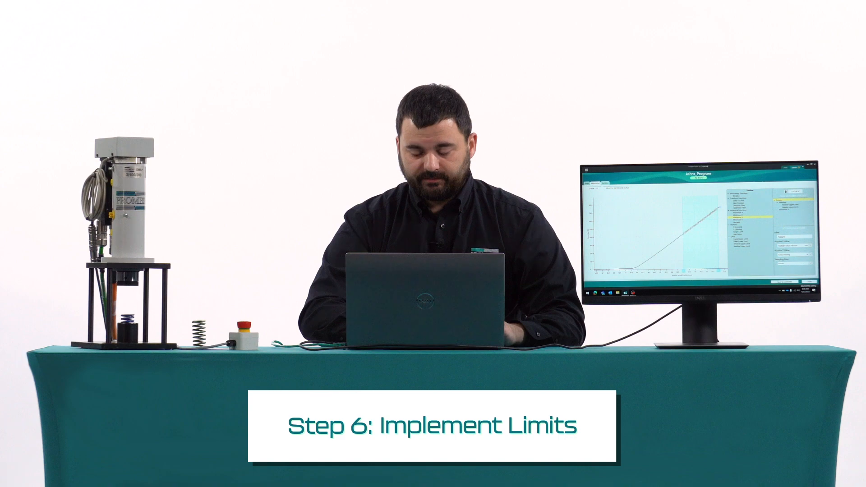
double_click(738, 217)
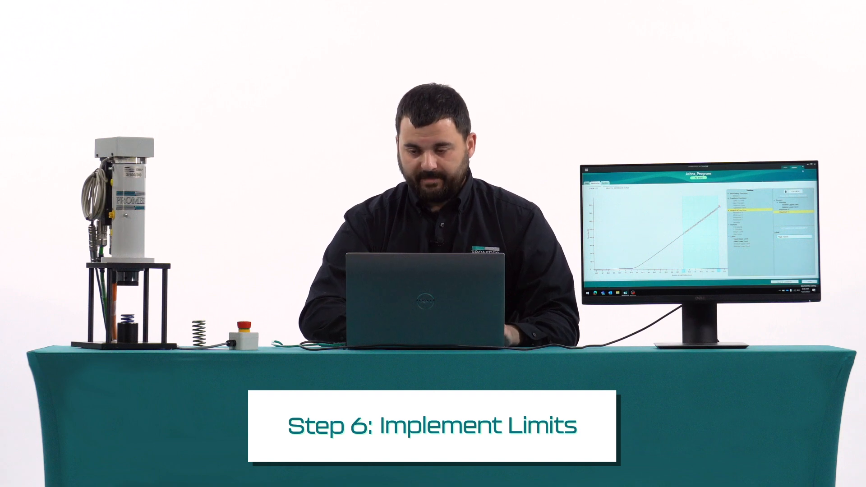
Go back to the HMI and start a program cycle with the monitoring limits in place
click(786, 167)
click(646, 282)
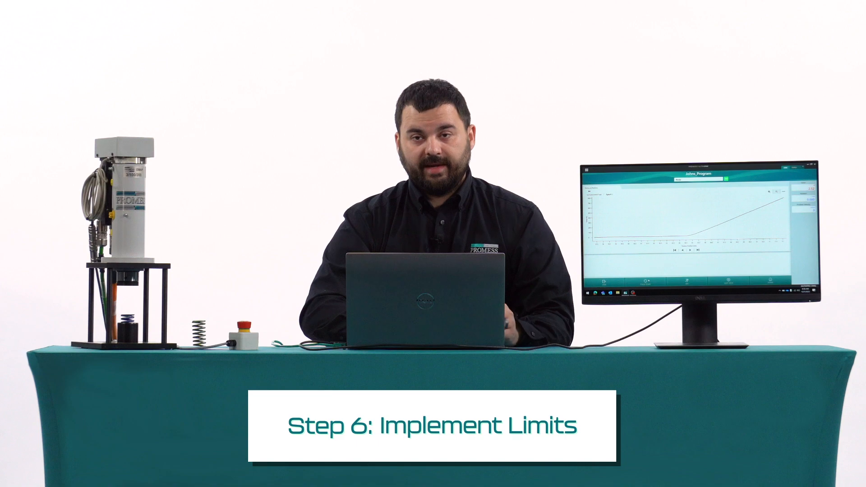